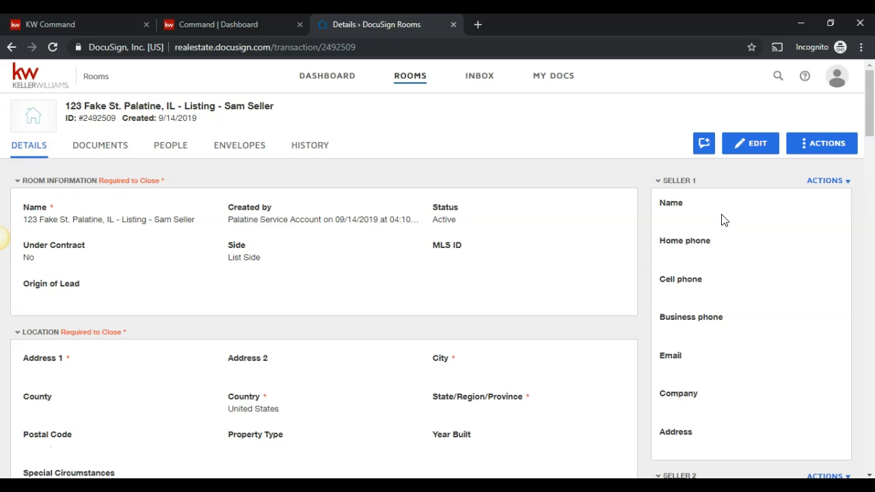
Step: Make the room details editable and enter the property's street address and city Palatine
left_click(749, 151)
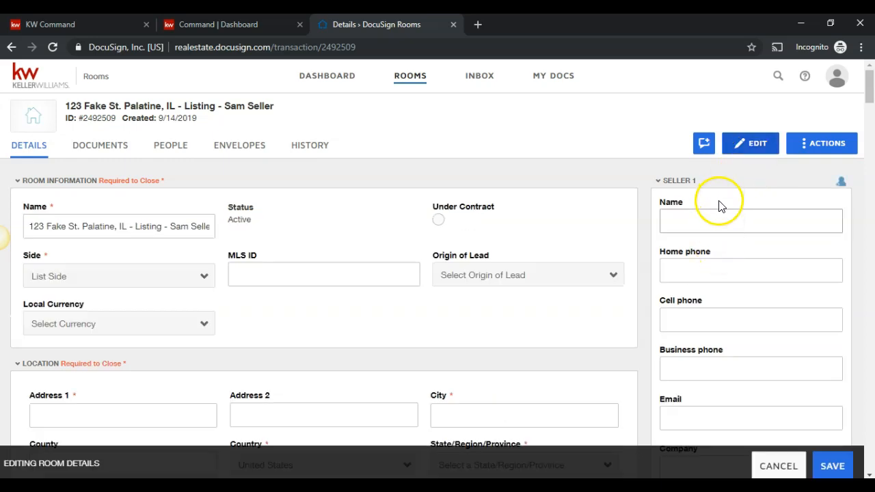
scroll(325, 238, "down", 1)
left_click(111, 350)
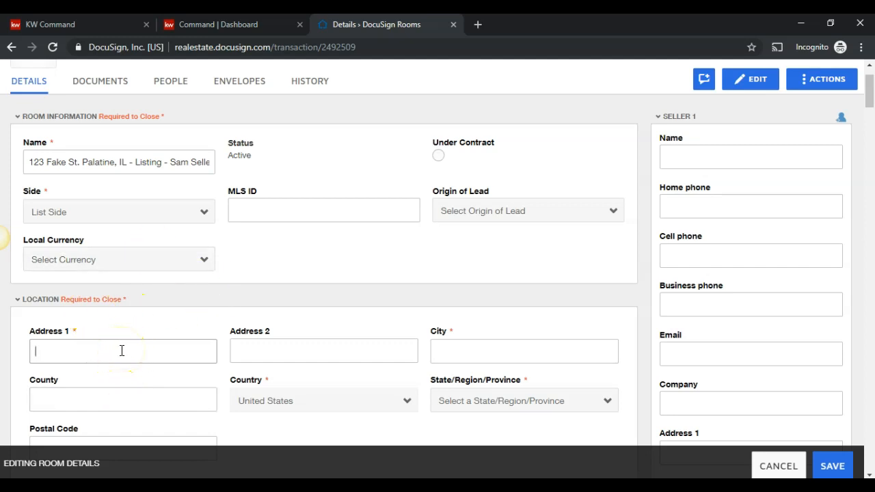
type("123 Fake St.")
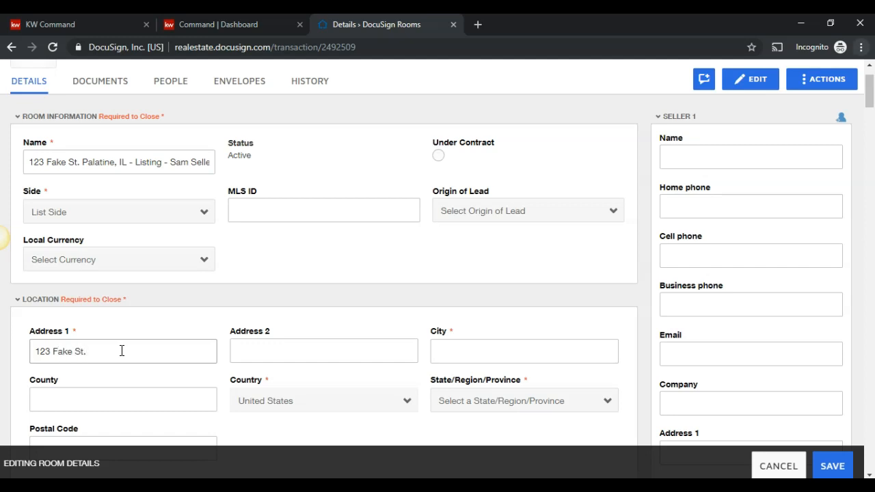
left_click(508, 347)
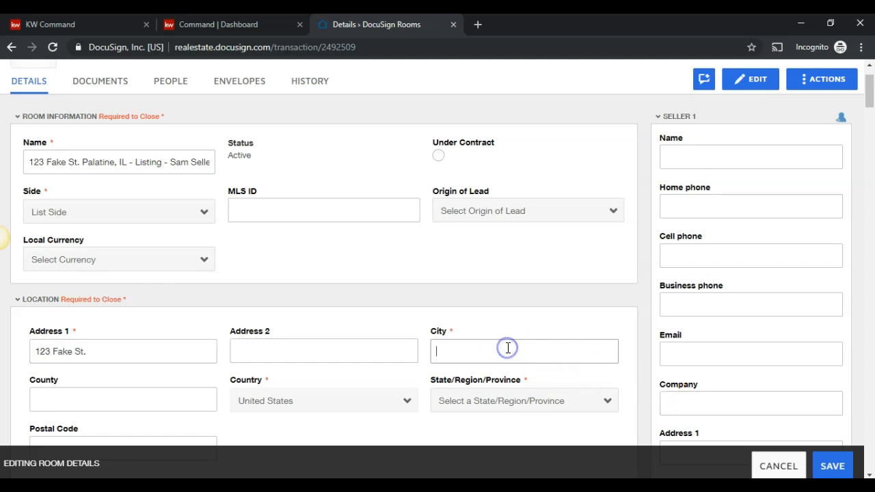
type("Palatine")
Step: Enter county Cook and postal code 6007 in the Location section
left_click(99, 389)
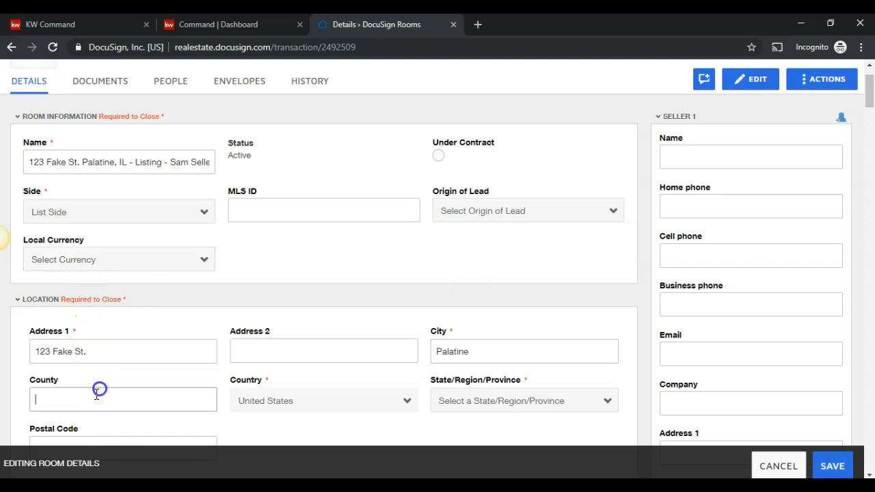
type("Cook")
scroll(123, 391, "down", 2)
left_click(137, 314)
type("6007")
scroll(131, 320, "up", 2)
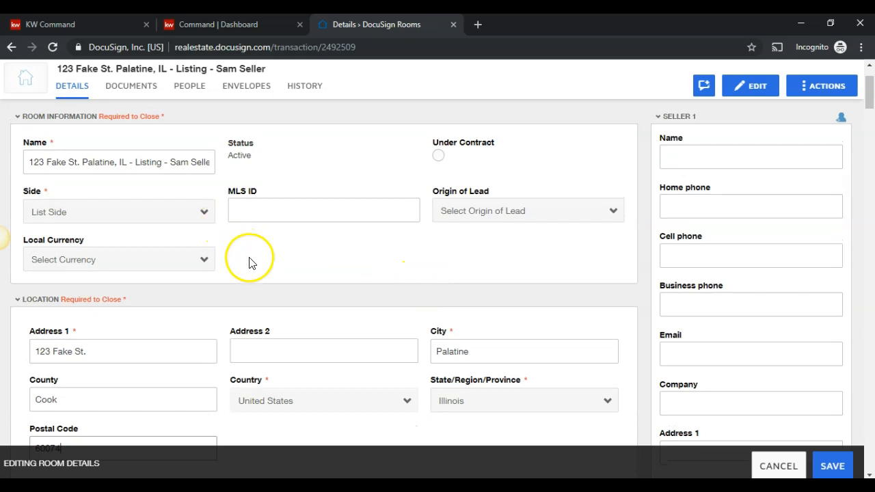
scroll(251, 310, "down", 1)
scroll(120, 266, "down", 2)
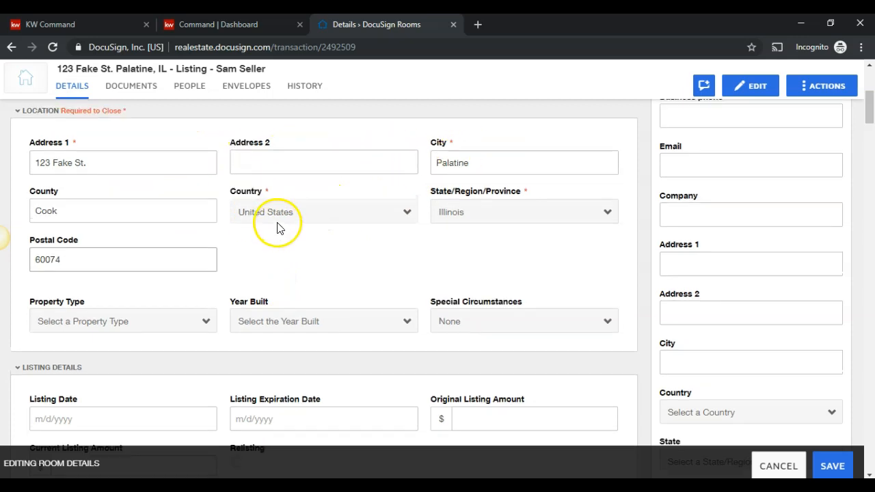
scroll(277, 226, "up", 2)
scroll(205, 338, "down", 4)
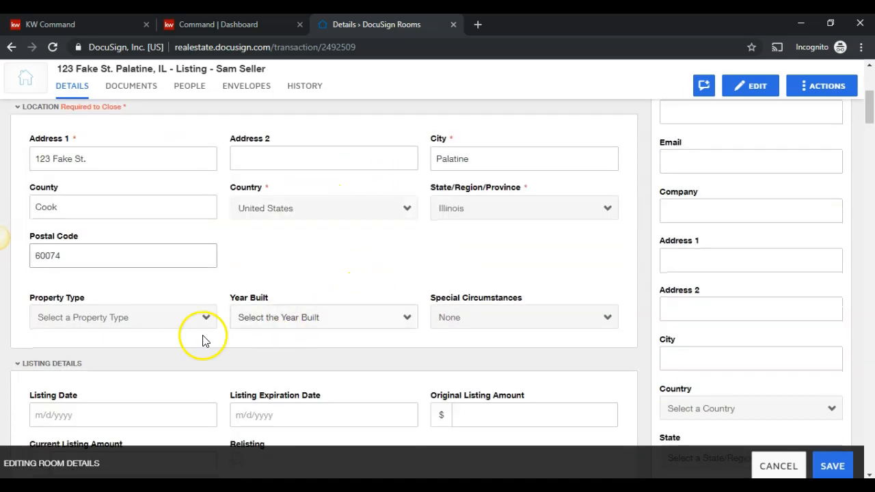
Step: Set the Listing Date to 9/14/2019 and the Listing Expiration Date to 12/20/2019
left_click(75, 286)
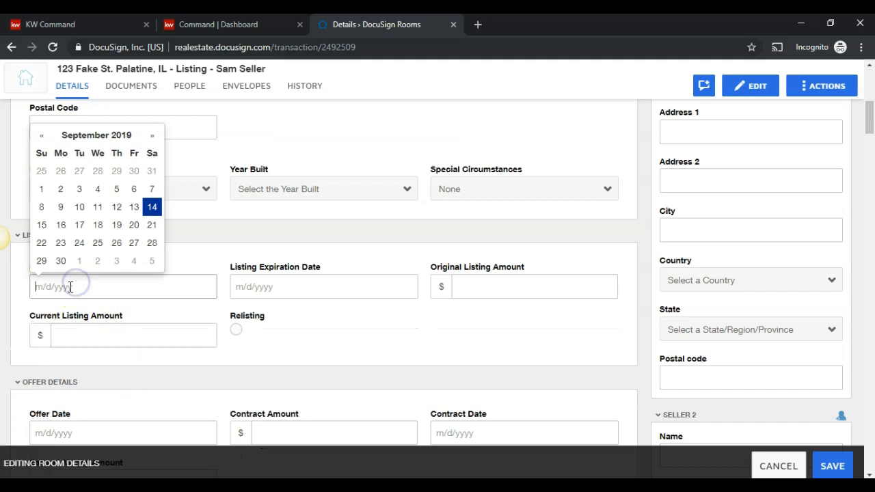
left_click(153, 207)
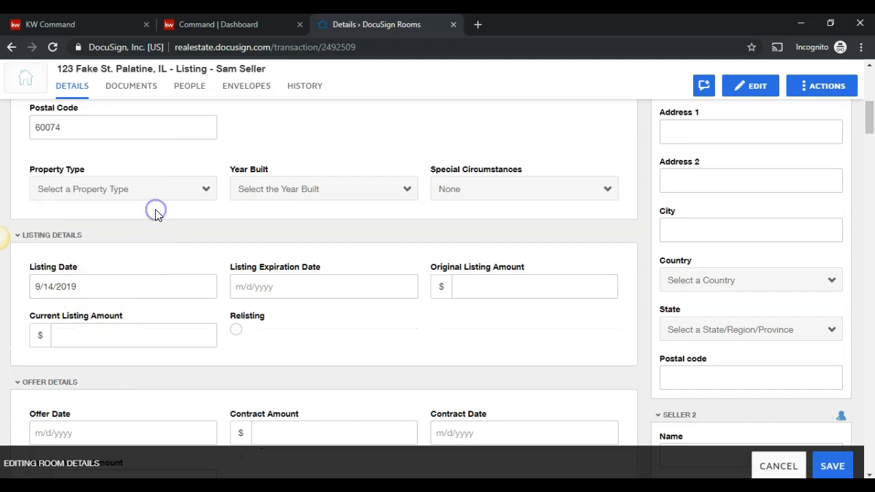
left_click(247, 285)
type("12/20/20")
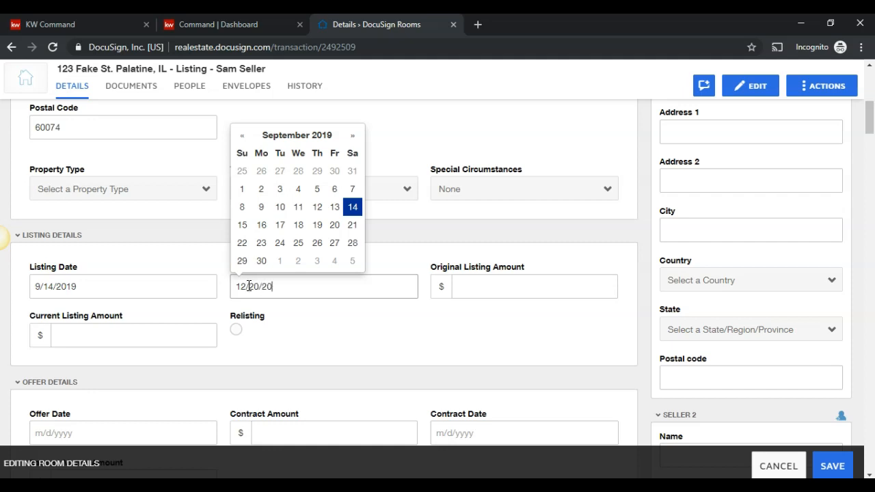
type("19")
left_click(508, 356)
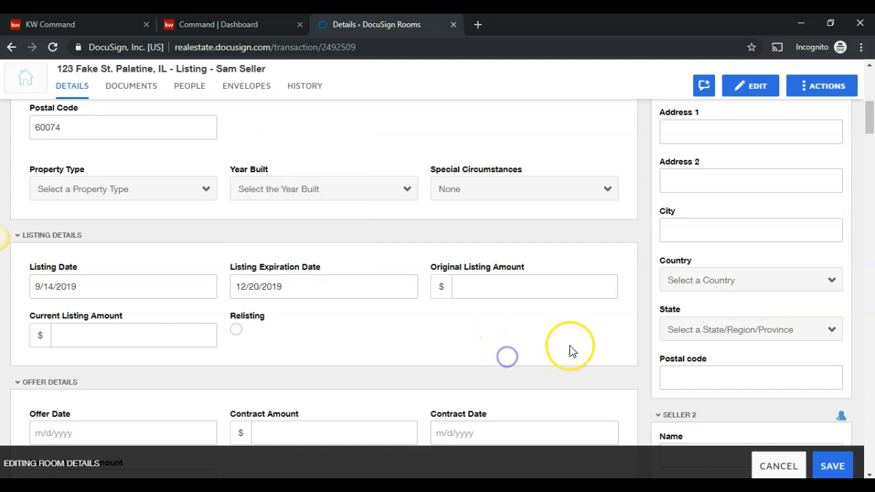
scroll(571, 351, "up", 6)
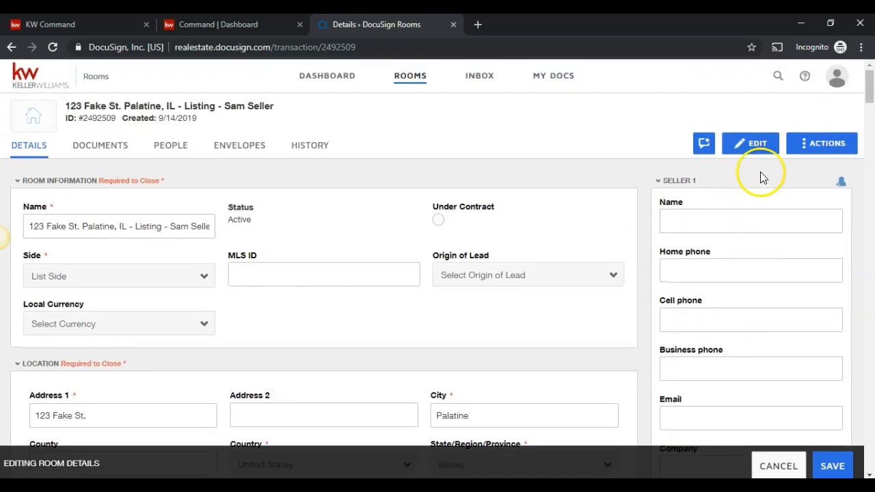
Step: Fill in the first seller's name and e-mail address
left_click(171, 153)
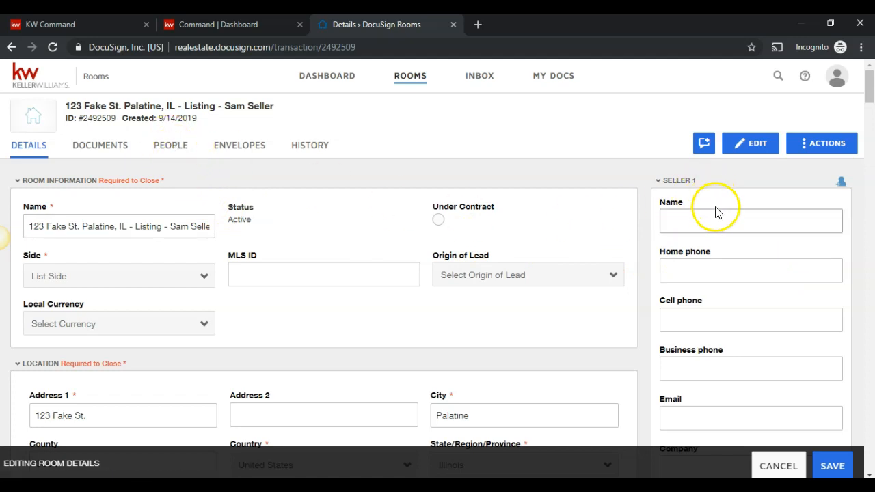
left_click(704, 222)
type("Sam Seller")
scroll(706, 365, "down", 1)
left_click(711, 355)
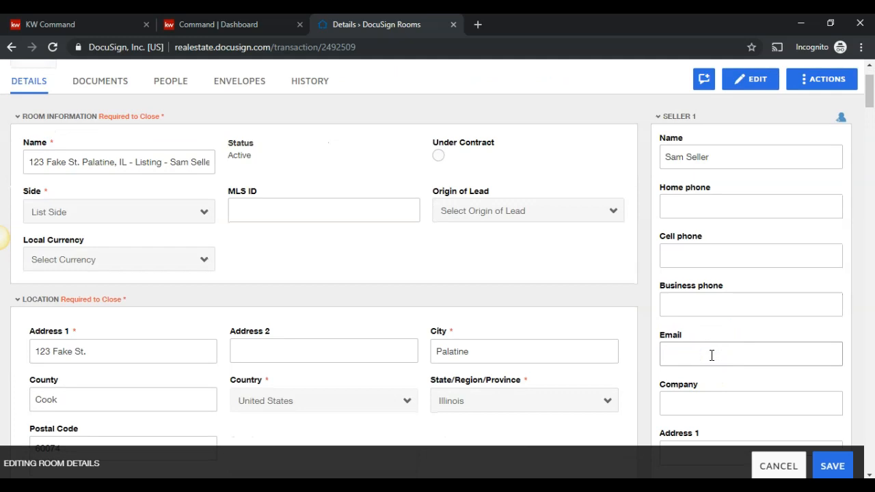
Step: Move down to the Seller 2 card and place the cursor in its Name field
scroll(716, 353, "down", 4)
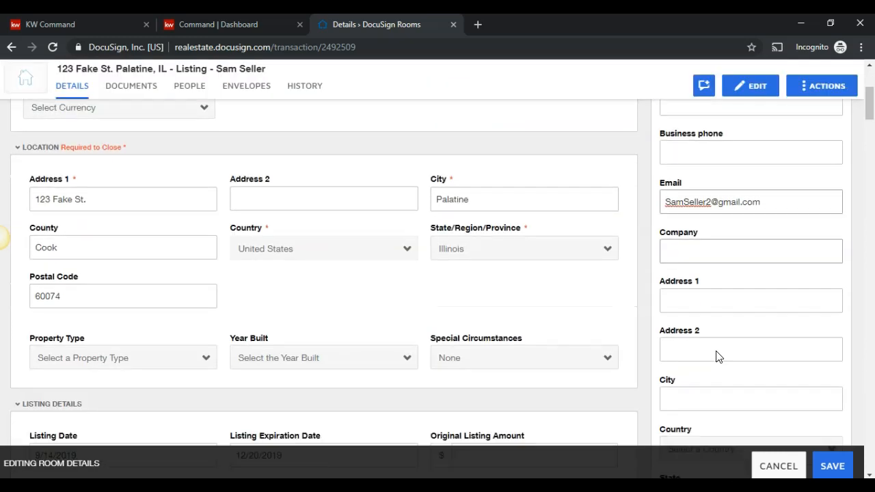
scroll(718, 351, "down", 2)
scroll(703, 289, "down", 2)
left_click(709, 332)
scroll(708, 331, "down", 8)
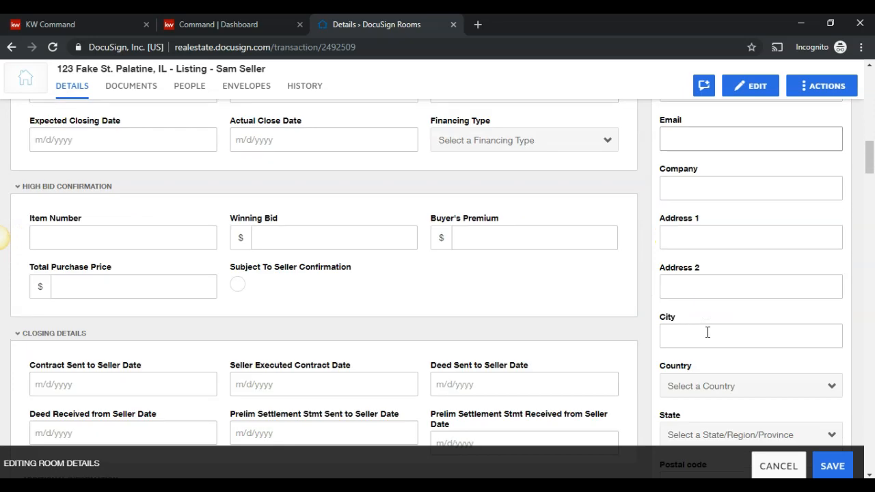
Step: Enter the first listing agent's name, cell phone number and e-mail address
scroll(707, 331, "down", 2)
left_click(707, 307)
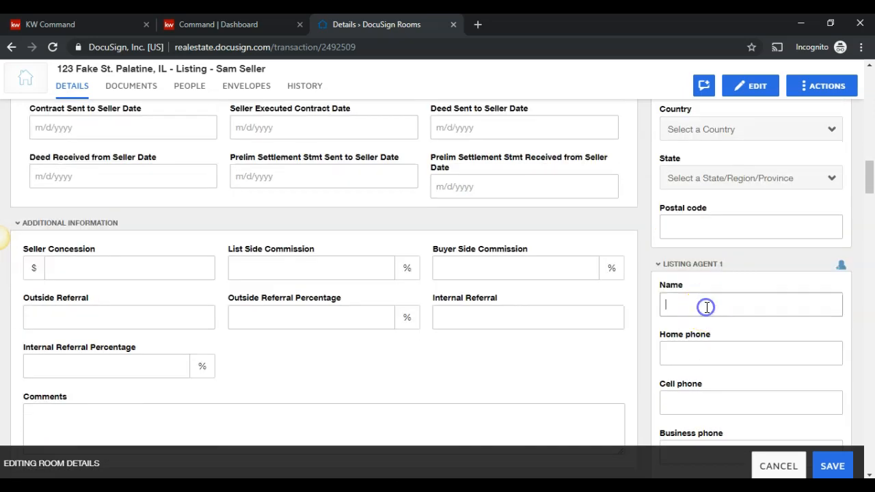
left_click(678, 397)
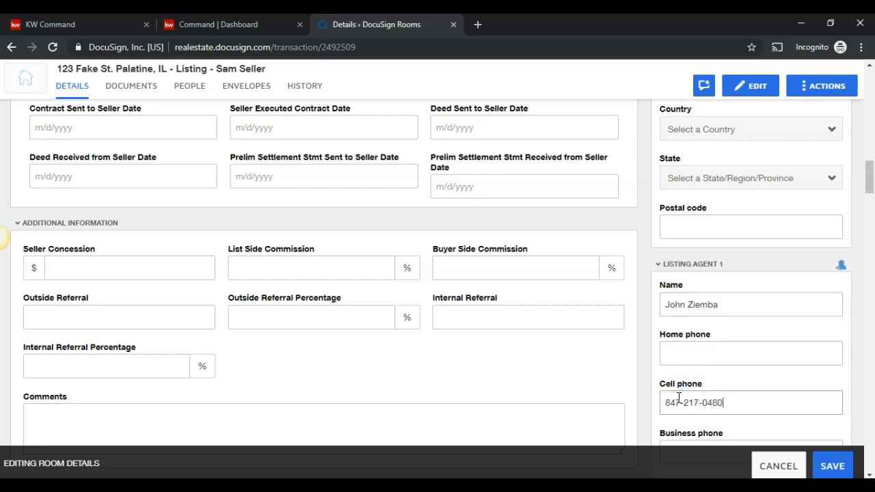
scroll(676, 400, "down", 2)
left_click(711, 326)
scroll(711, 326, "down", 1)
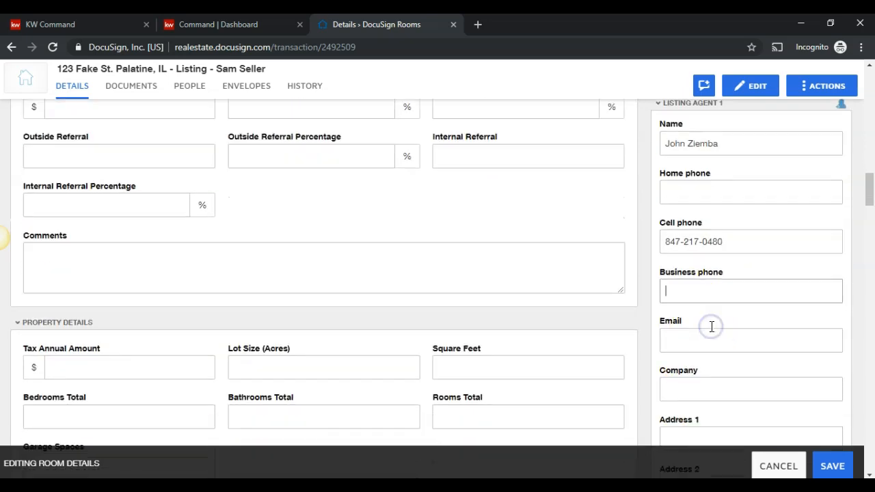
left_click(712, 312)
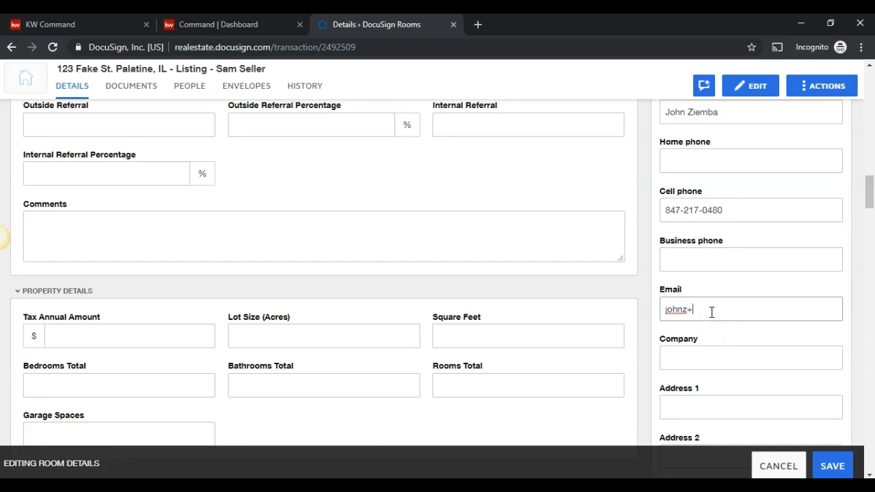
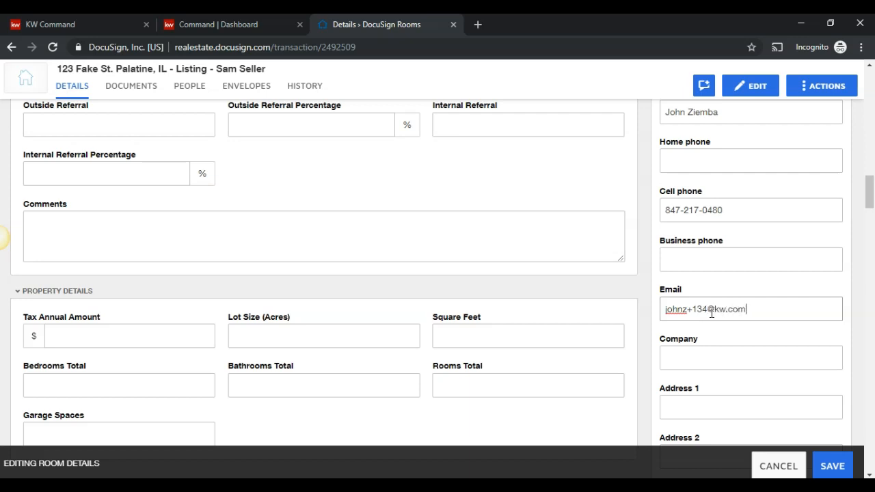
Step: Enter the agent's company, Keller Williams Momentum, and the office street address
left_click(705, 356)
type("JK")
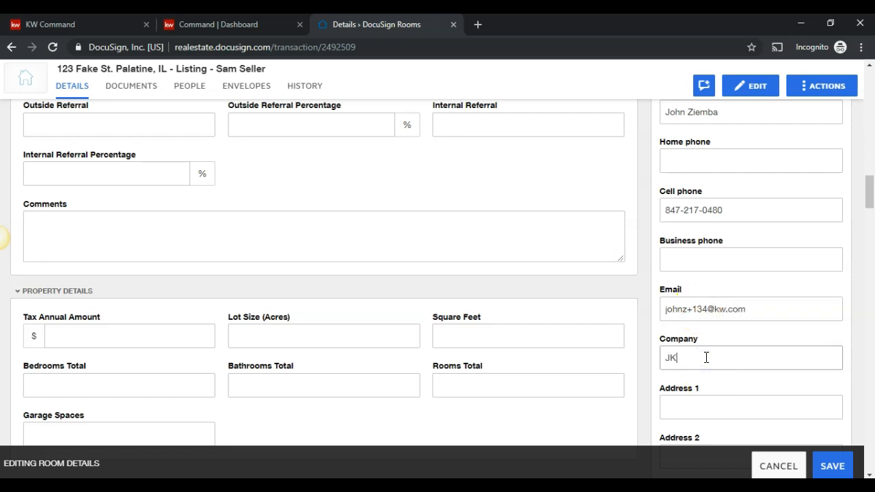
type("eller Williams Momentym")
key("BackSpace")
key("BackSpace")
scroll(693, 328, "down", 2)
left_click(693, 273)
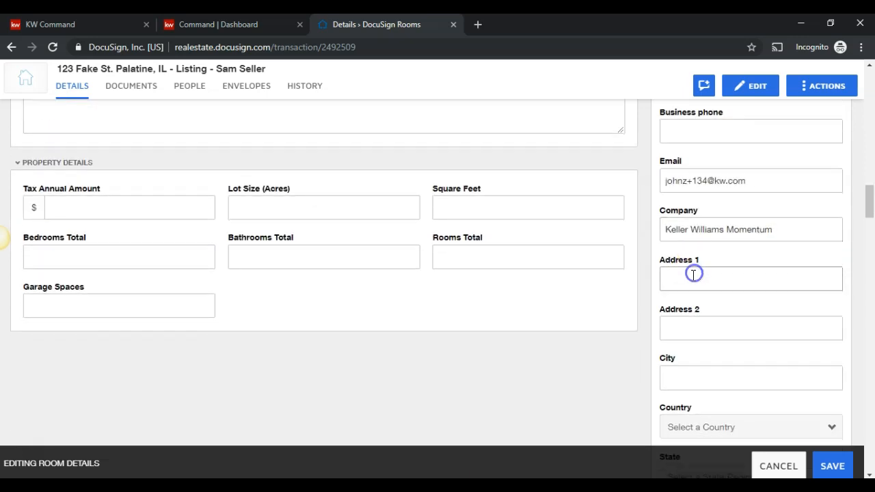
left_click(692, 276)
type("800 E. Northwest h")
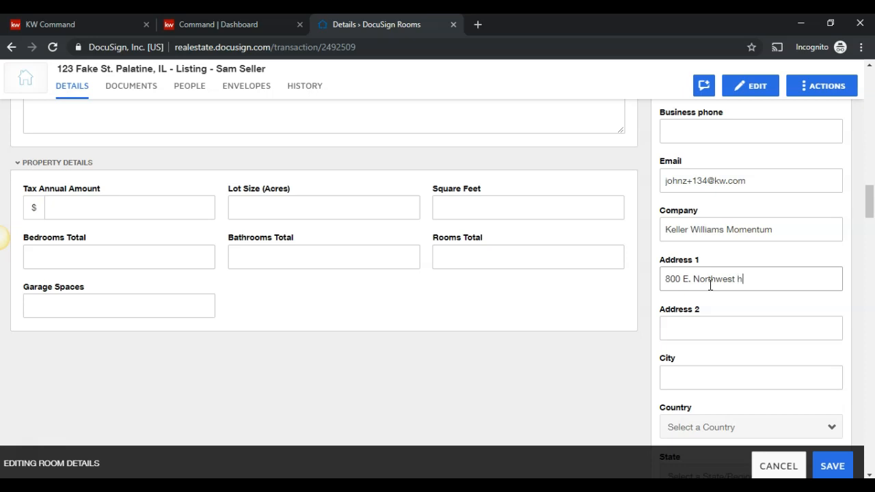
type("ighway Suite")
Step: Set the agent's city to Palatine, country United States and state Illinois
scroll(710, 286, "down", 1)
left_click(707, 304)
type("P")
key("BackSpace")
type("Palatine")
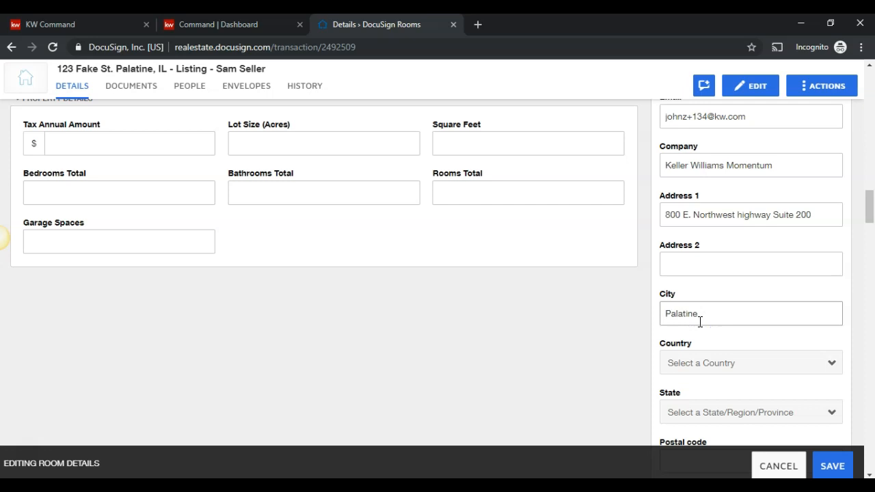
scroll(725, 327, "down", 2)
left_click(744, 235)
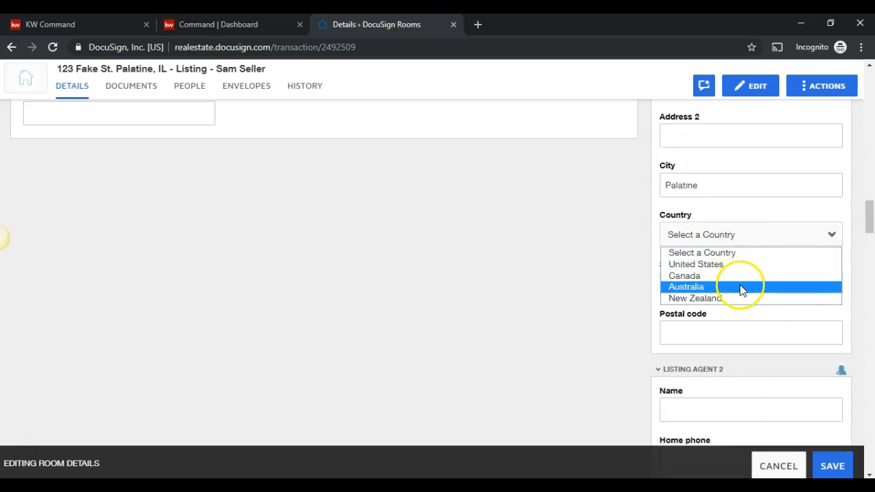
left_click(719, 264)
left_click(721, 281)
left_click(713, 220)
left_click(704, 331)
Step: Finish the agent's postal code as 6007 and name Listing Agent 2 'Managing Broker Name'
type("60074")
scroll(703, 331, "down", 1)
left_click(703, 344)
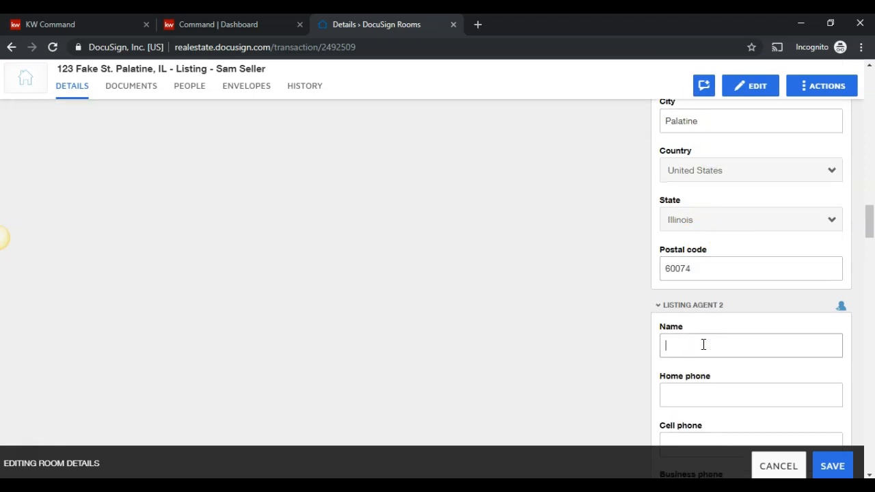
type("Managing Broker Name")
Step: Enter the second listing agent's e-mail address and save the room details
scroll(702, 345, "down", 3)
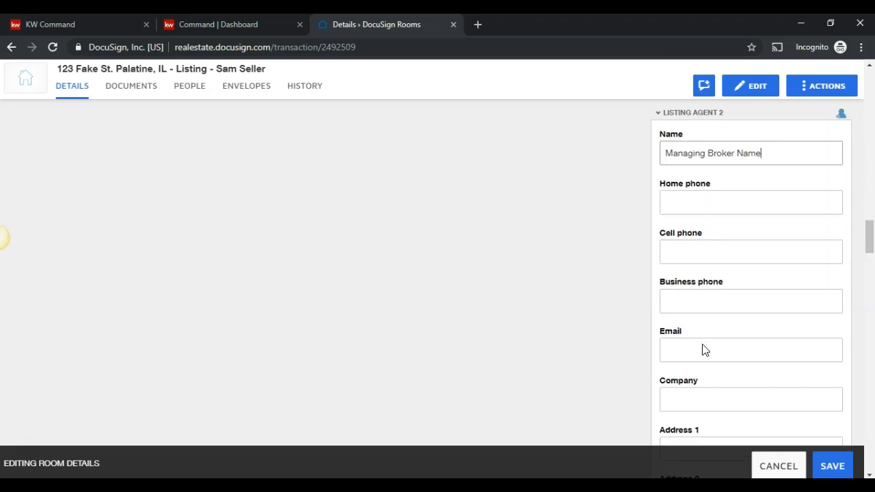
left_click(702, 348)
type("Managing")
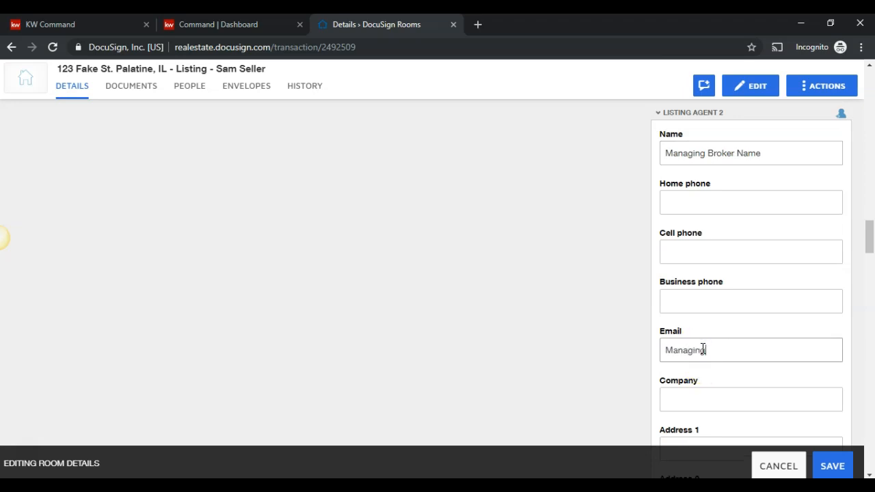
type("Broker@kw")
key("BackSpace")
type("gme")
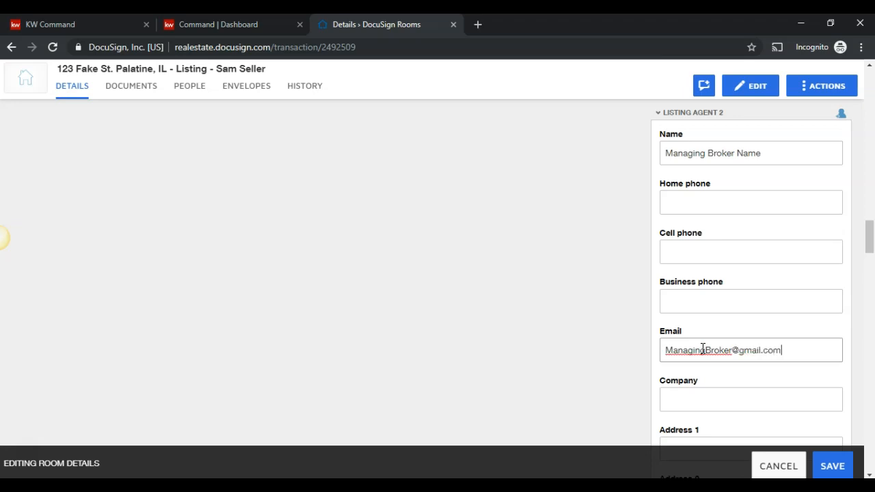
scroll(762, 299, "down", 2)
scroll(752, 294, "down", 6)
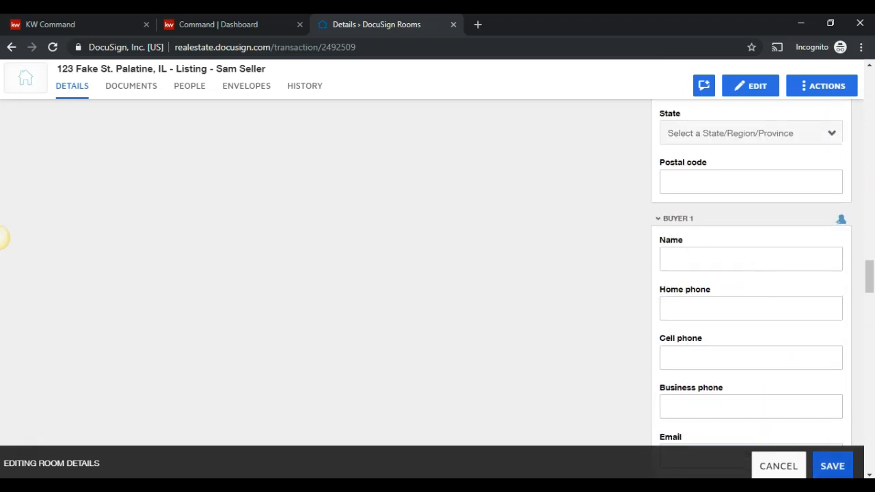
left_click(831, 466)
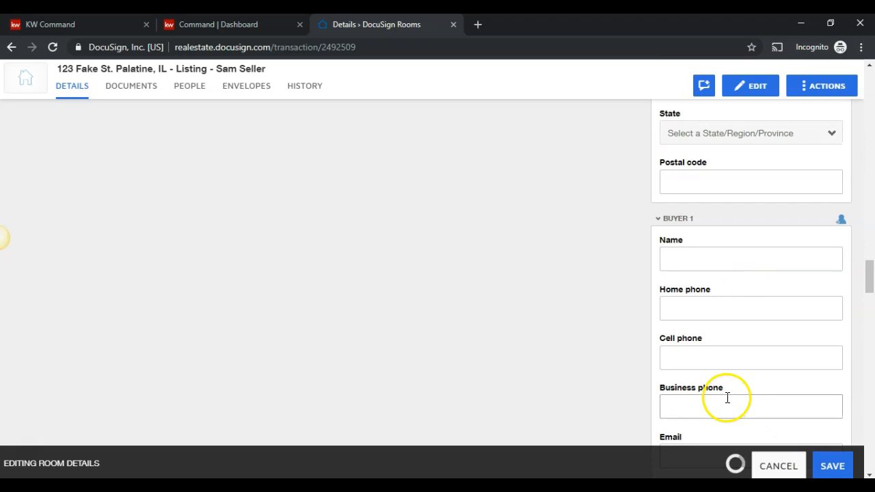